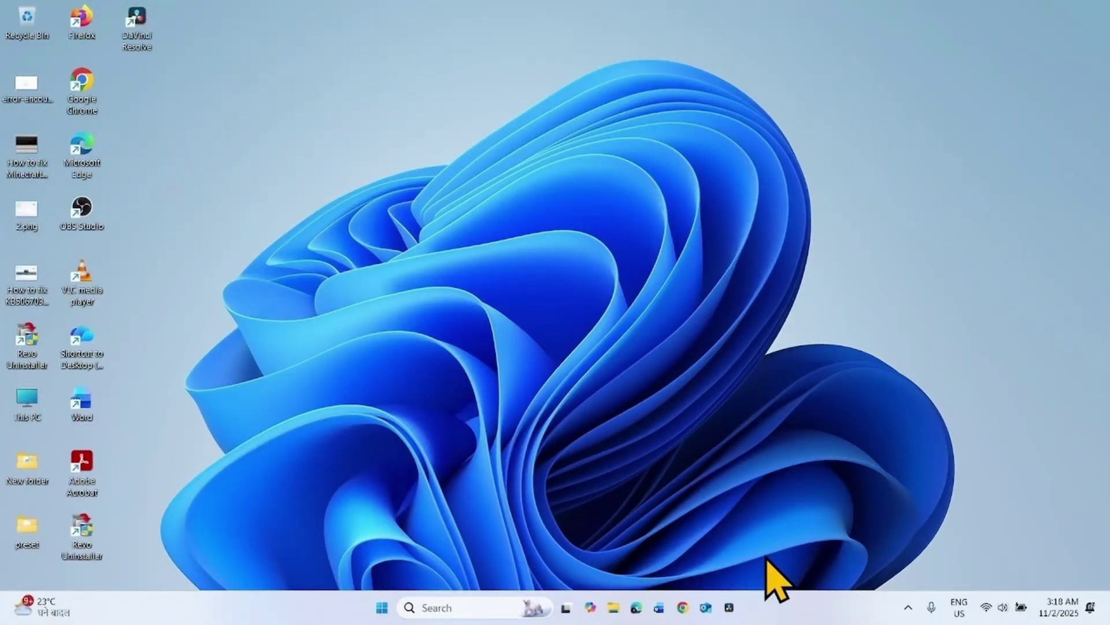
Step: Launch Task Manager from the taskbar menu and close it, twice over
right_click(793, 615)
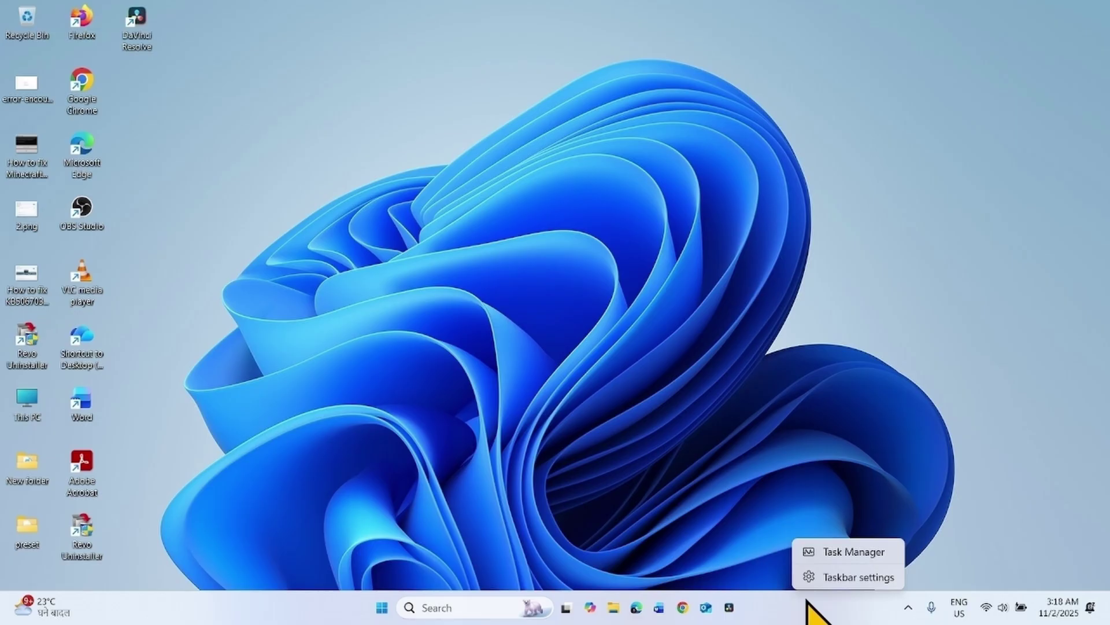
left_click(824, 554)
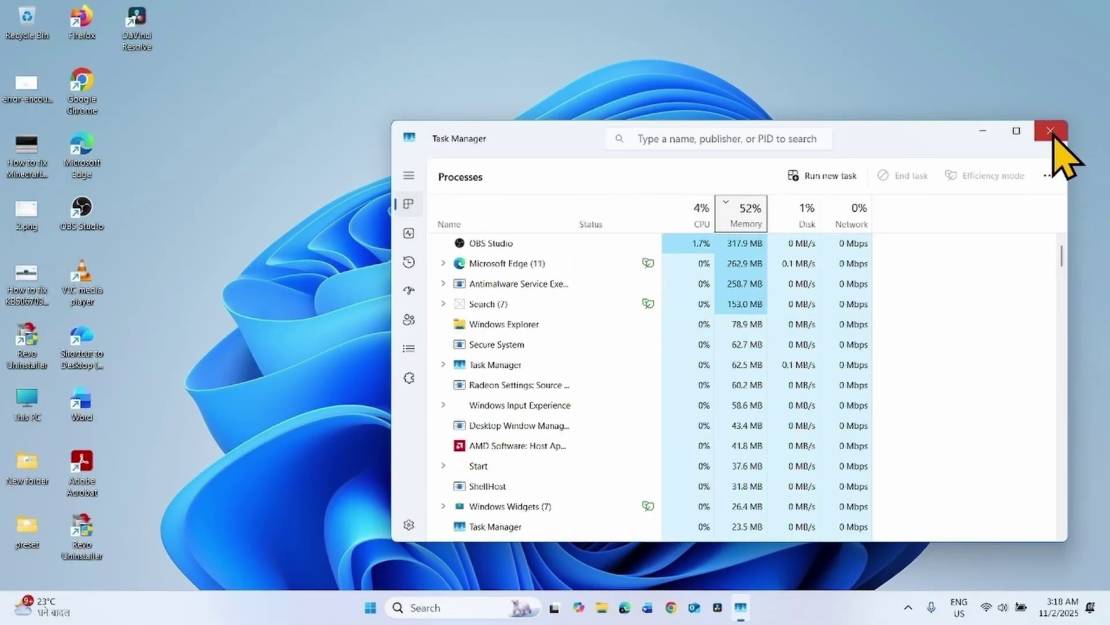
left_click(1054, 133)
right_click(808, 593)
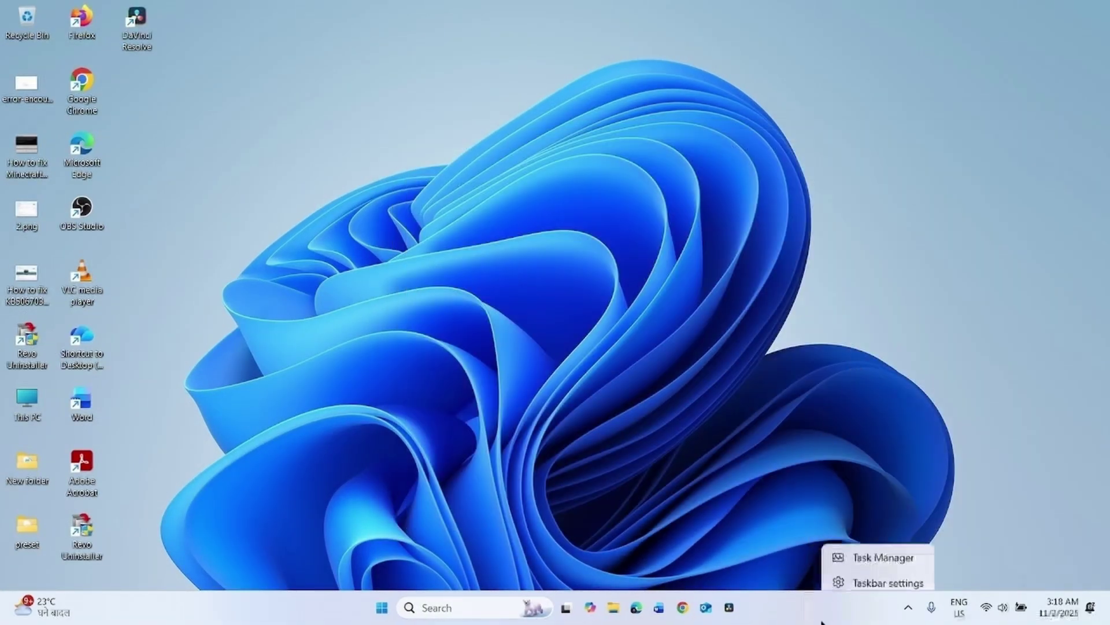
left_click(848, 551)
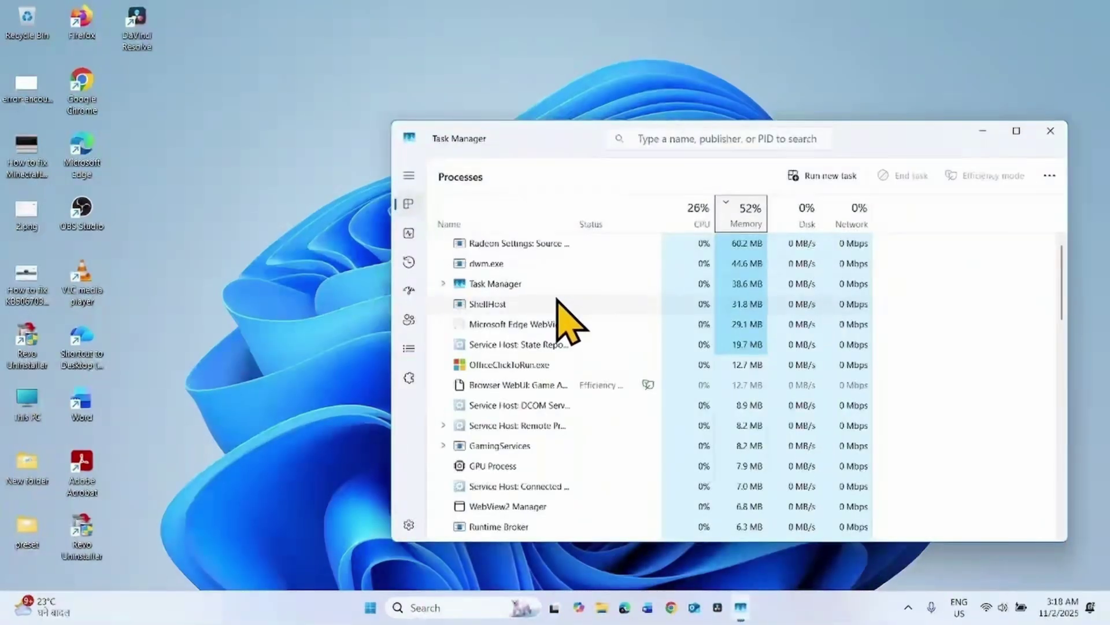
scroll(545, 396, "down", 3)
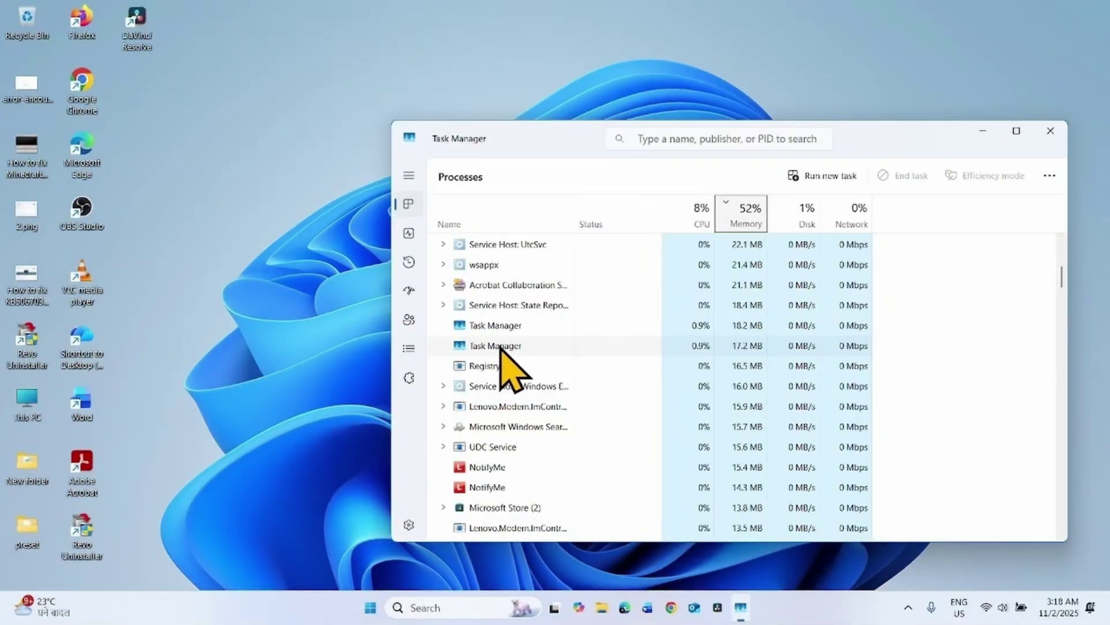
left_click(1051, 131)
Step: Launch and close Task Manager a third time, then call up the taskbar menu again
right_click(812, 619)
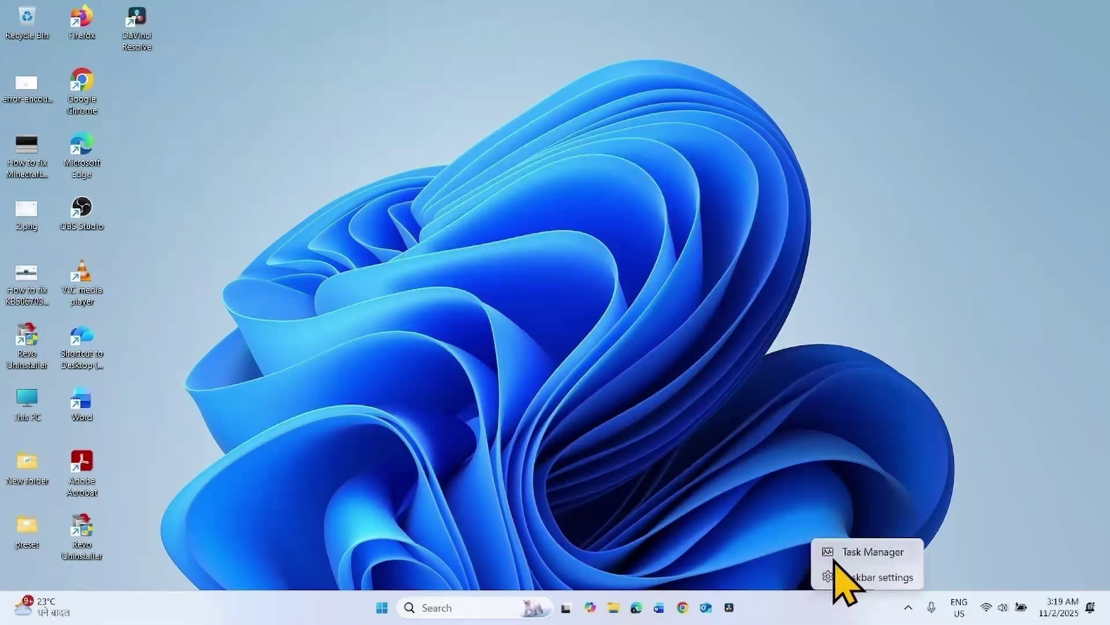
left_click(836, 551)
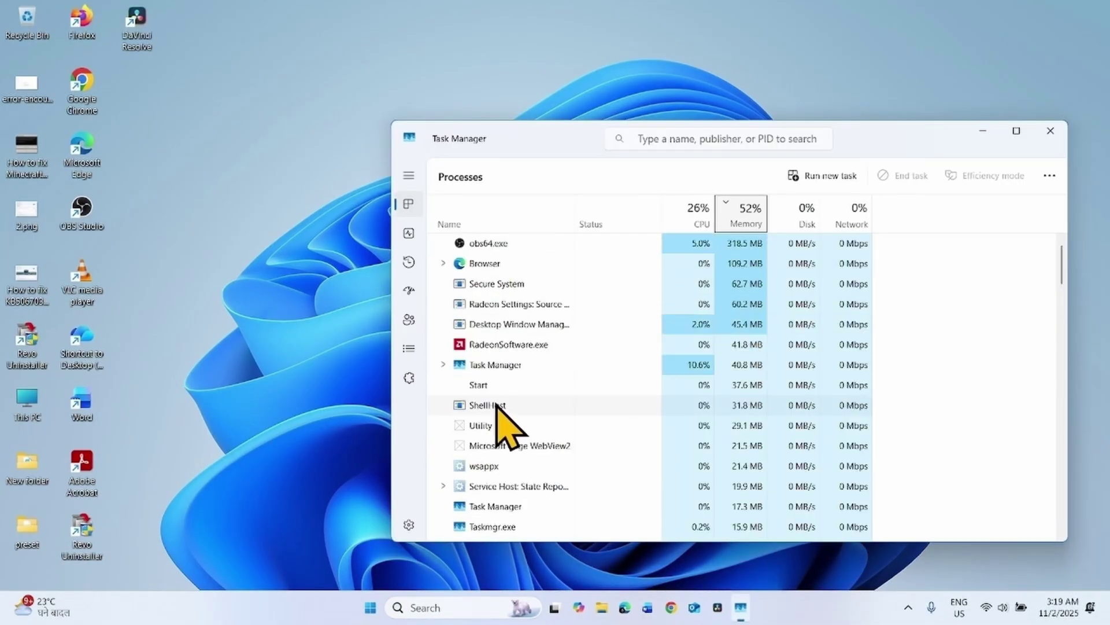
scroll(509, 465, "down", 5)
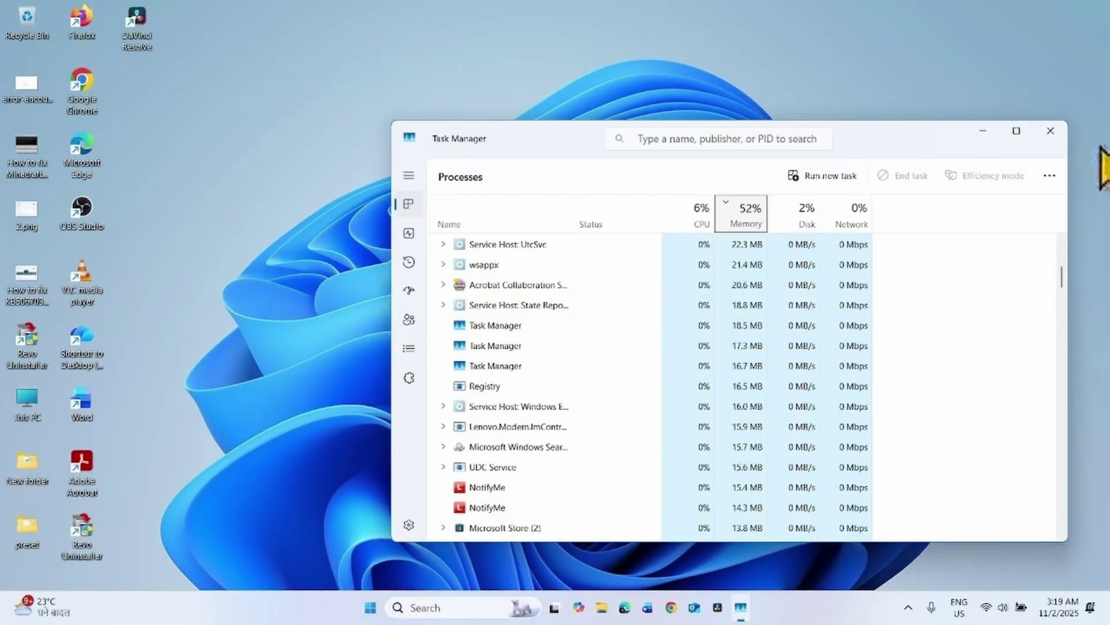
left_click(1051, 132)
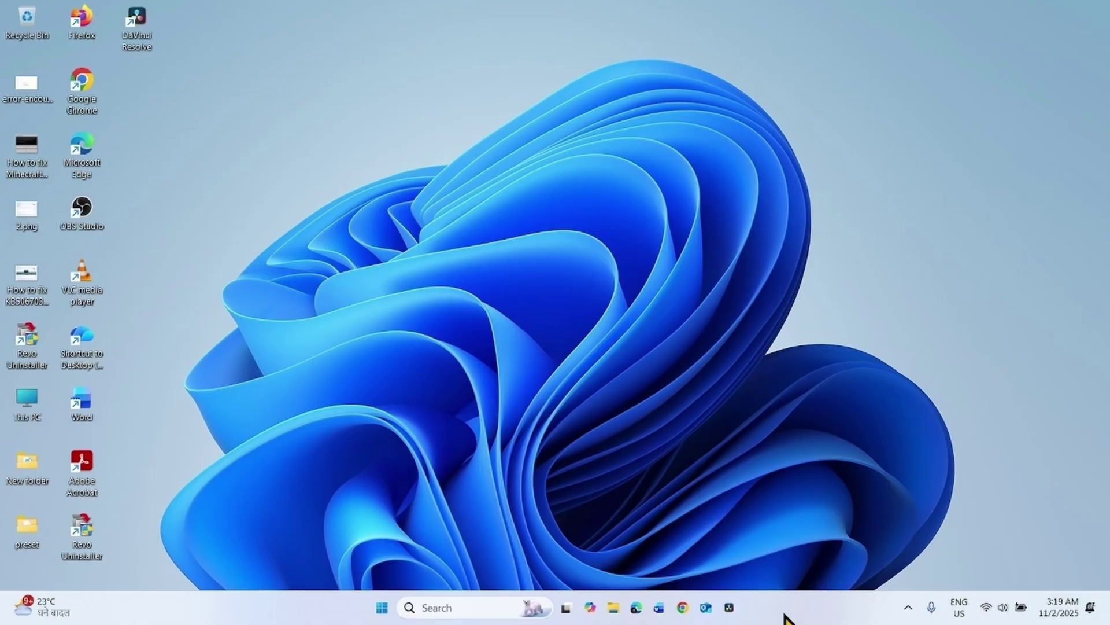
right_click(785, 615)
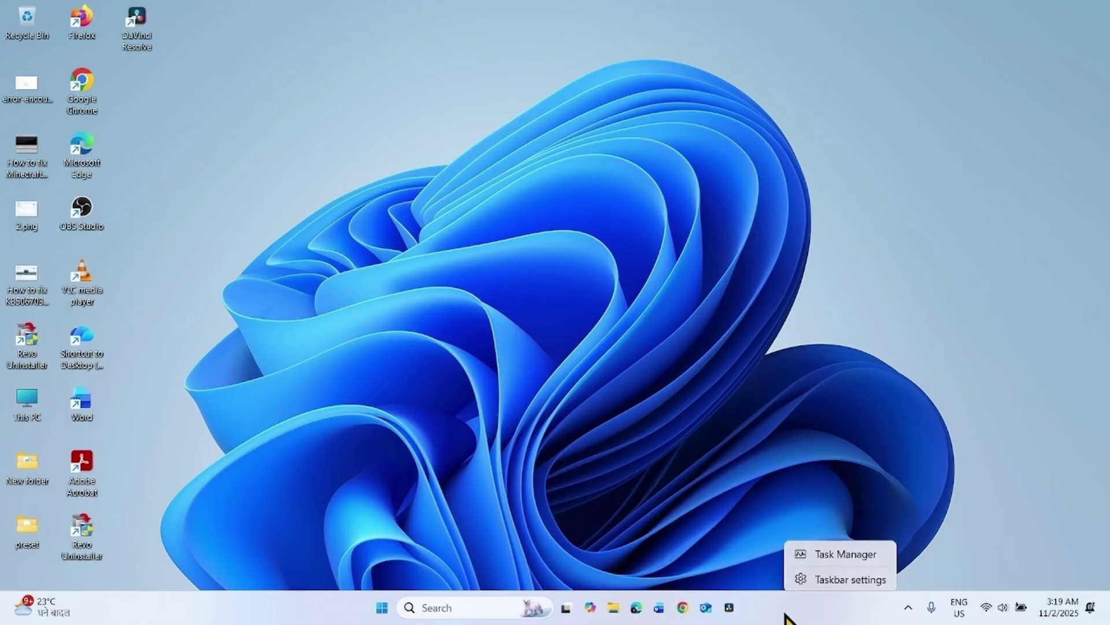
Step: Relaunch Task Manager and scroll to the five duplicate Task Manager rows (18.7–23.7 MB)
left_click(812, 552)
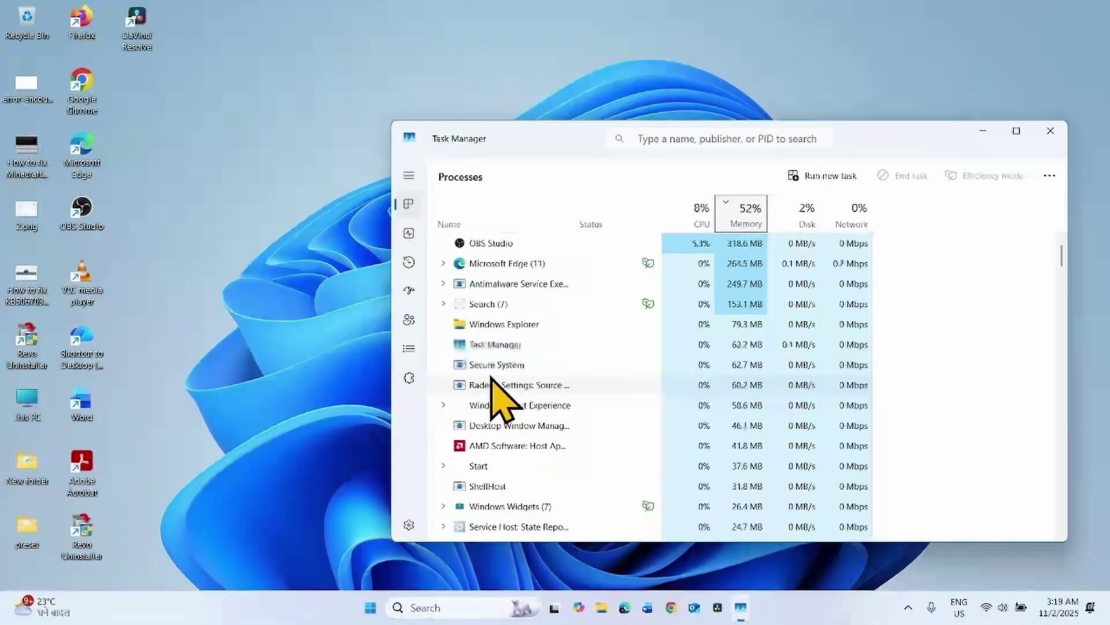
scroll(489, 385, "down", 5)
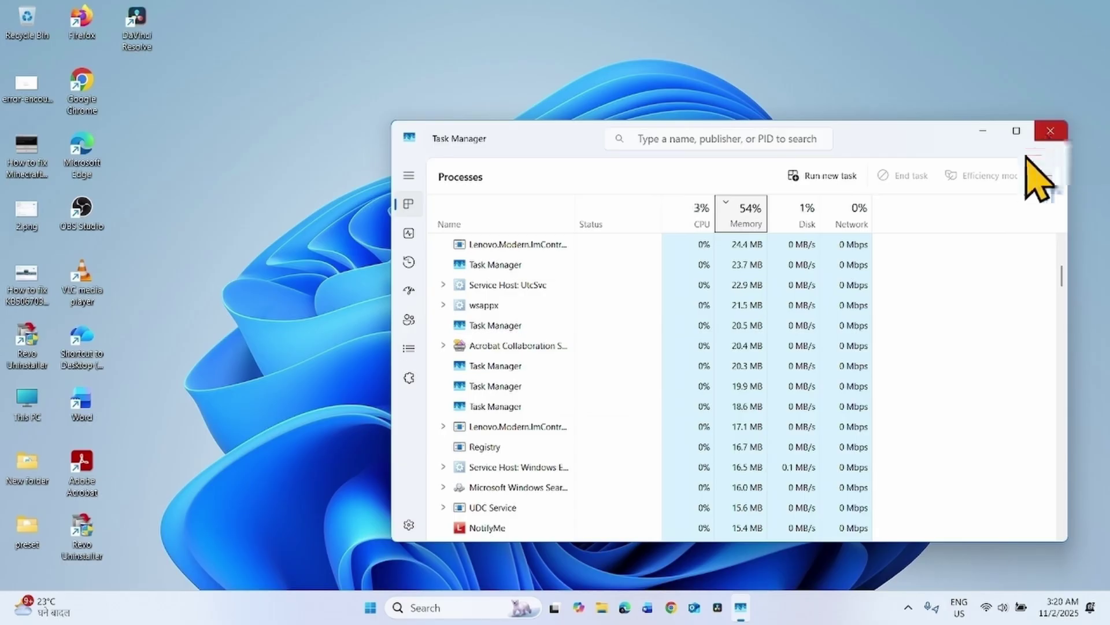
Step: End the duplicate Task Manager processes of 18.7, 20.0, 20.4 and 20.5 MB
left_click(489, 372)
right_click(494, 372)
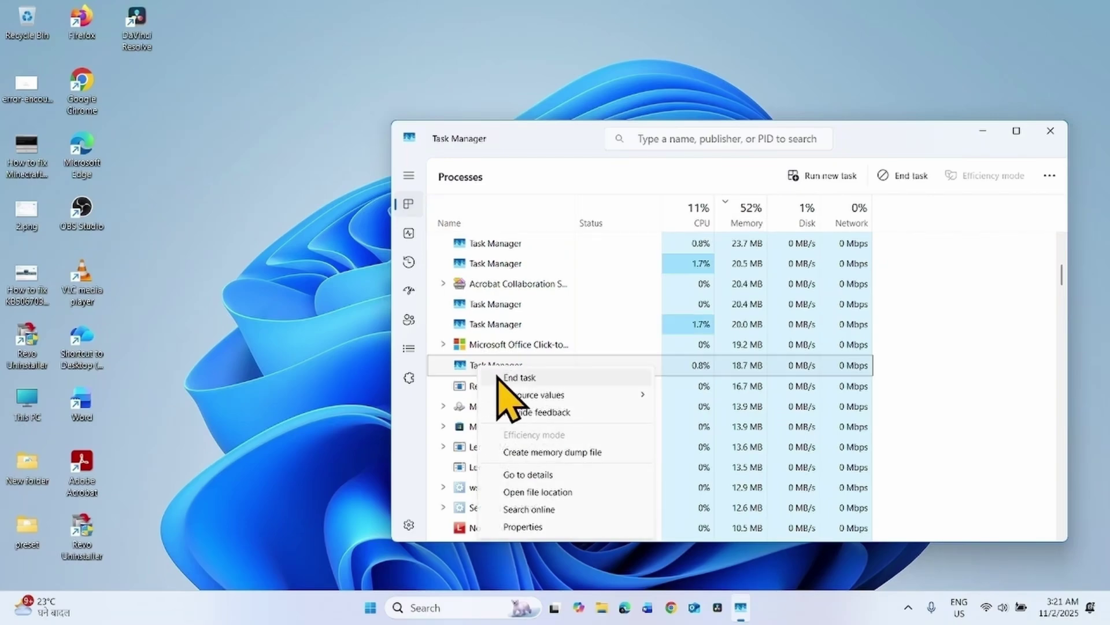
left_click(509, 376)
left_click(502, 329)
right_click(504, 331)
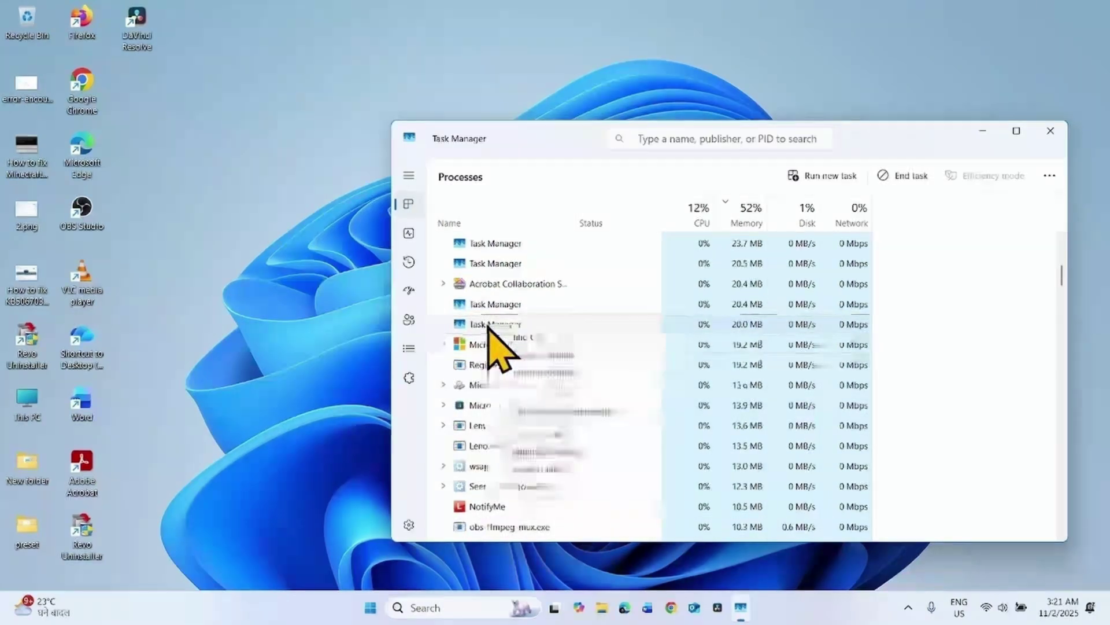
left_click(509, 336)
left_click(490, 306)
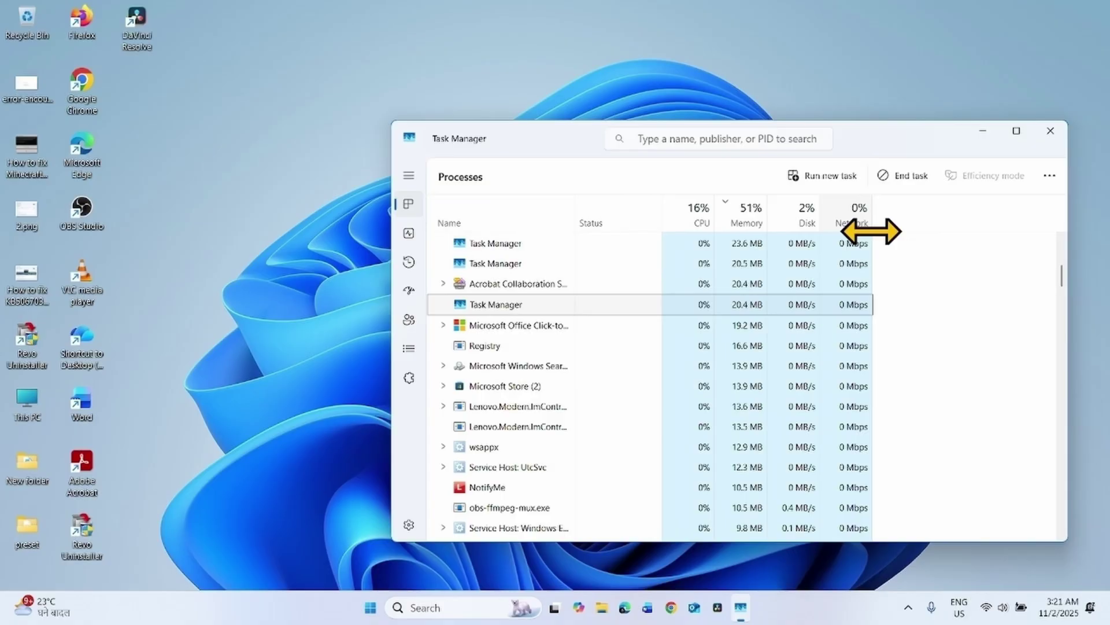
left_click(916, 184)
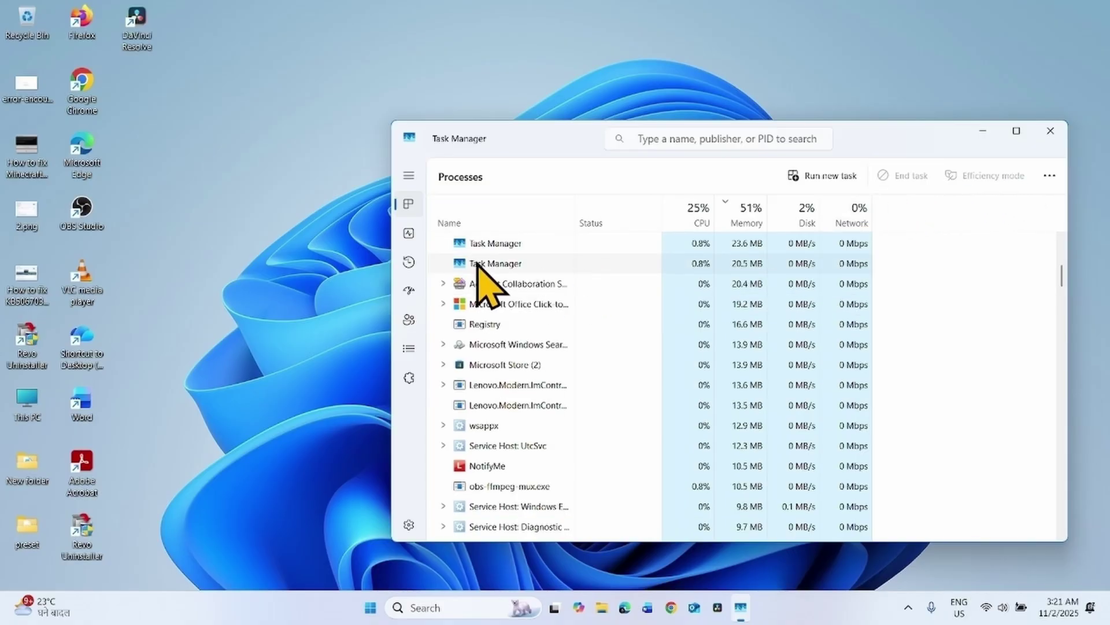
left_click(448, 263)
left_click(904, 177)
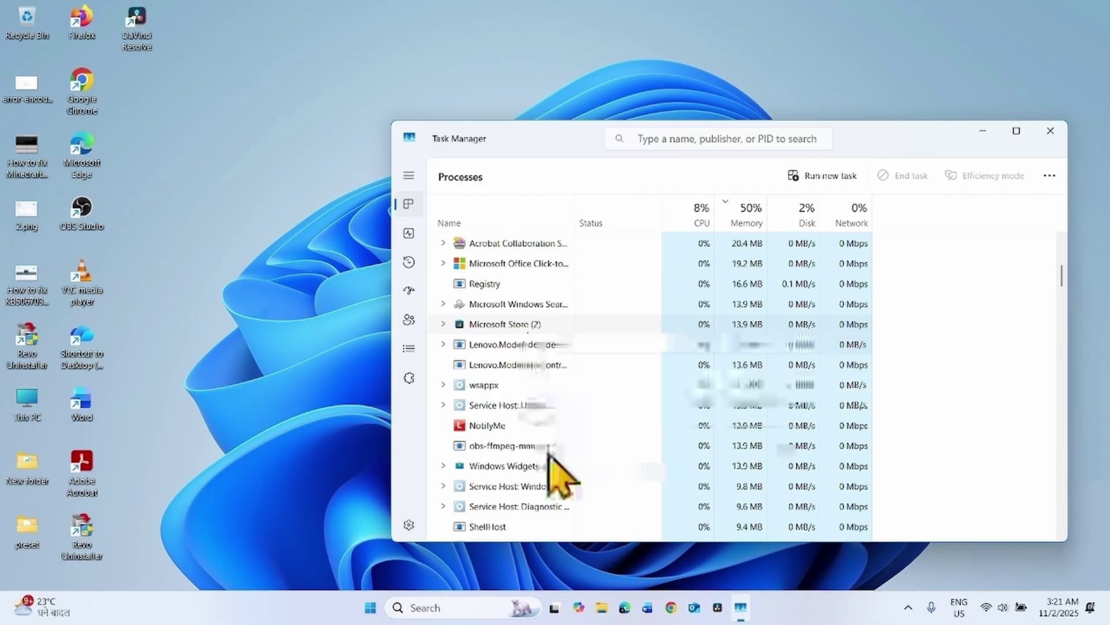
Step: End the main Task Manager process, closing its window
scroll(555, 462, "down", 15)
scroll(552, 454, "up", 15)
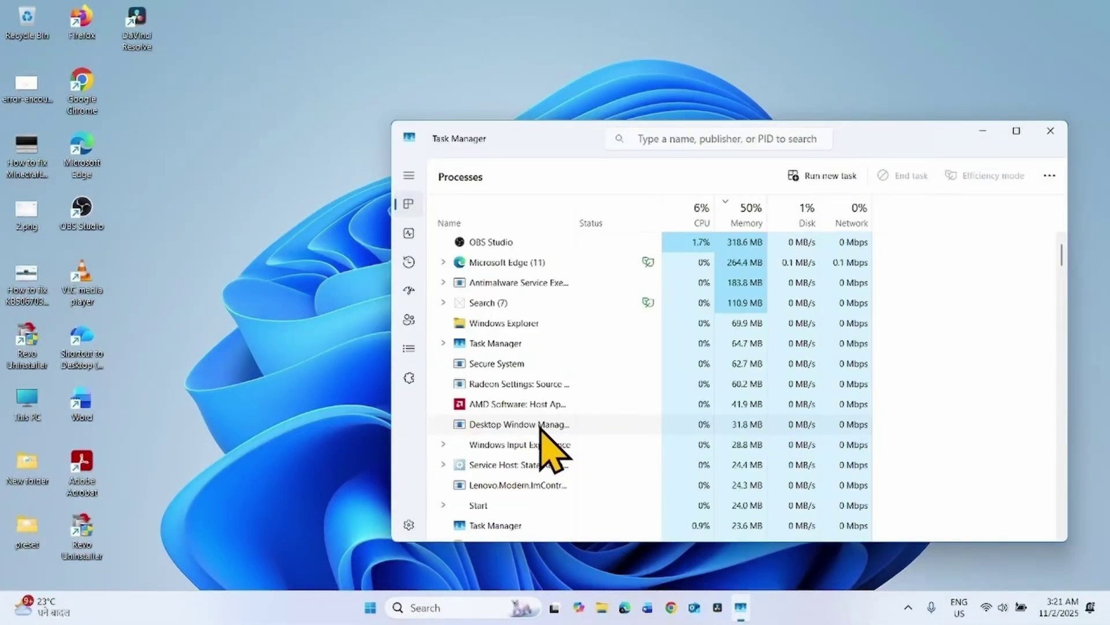
scroll(548, 436, "down", 4)
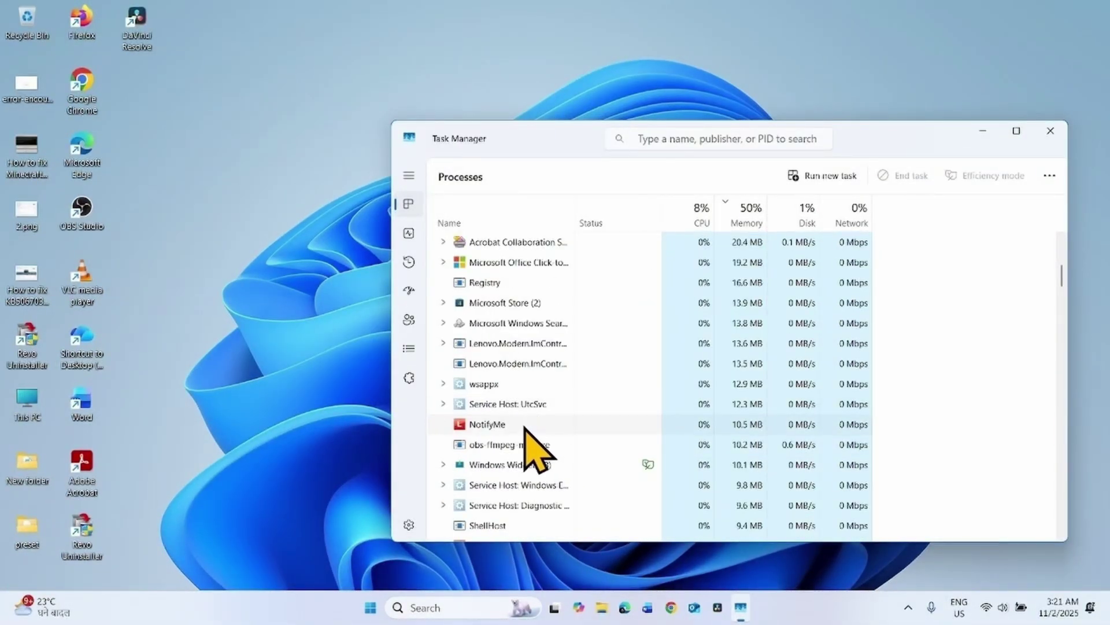
scroll(482, 373, "up", 4)
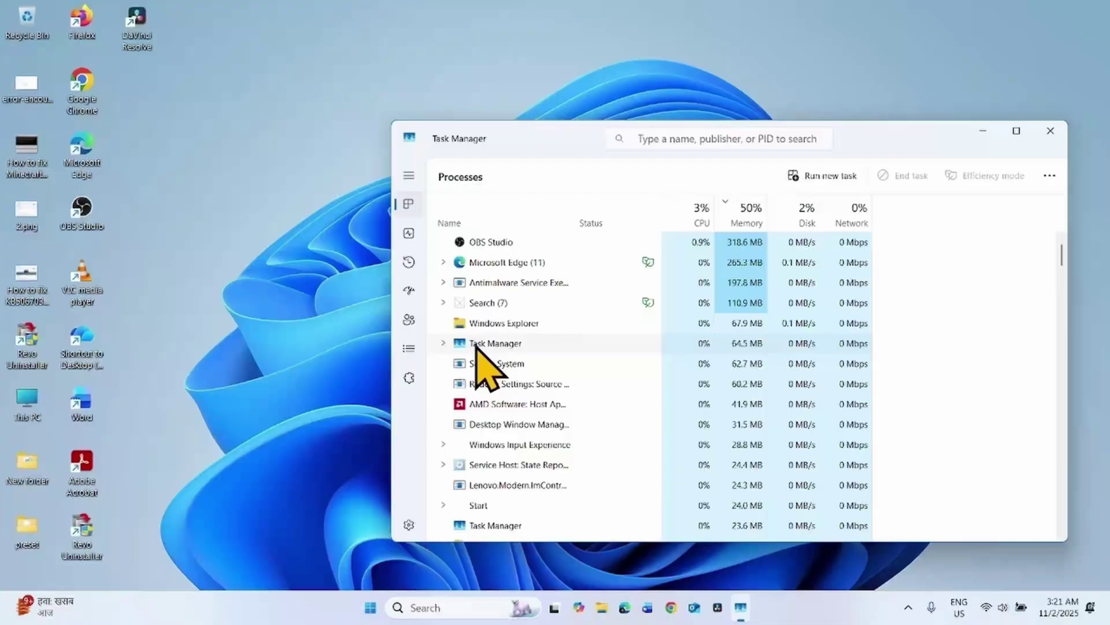
right_click(476, 346)
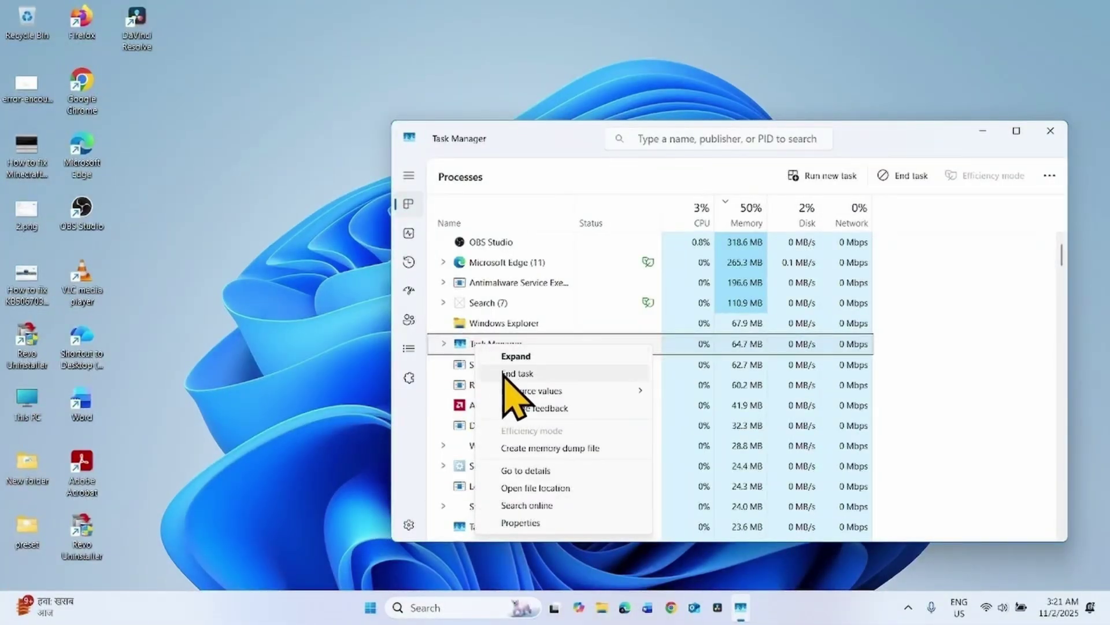
left_click(517, 374)
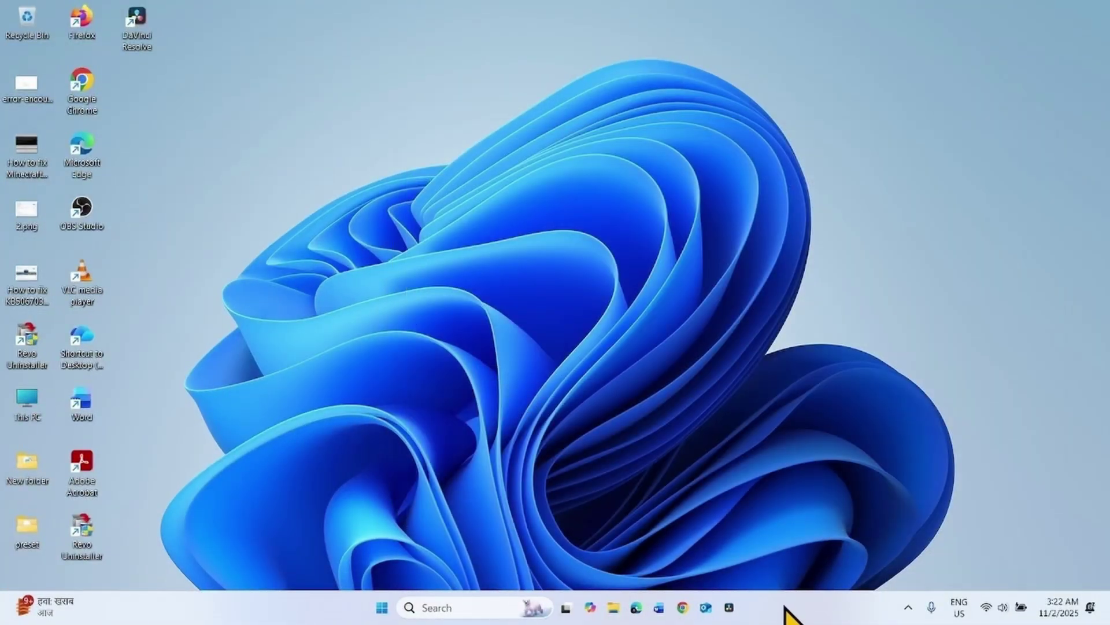
Step: Relaunch Task Manager from the taskbar and end its own process
right_click(785, 606)
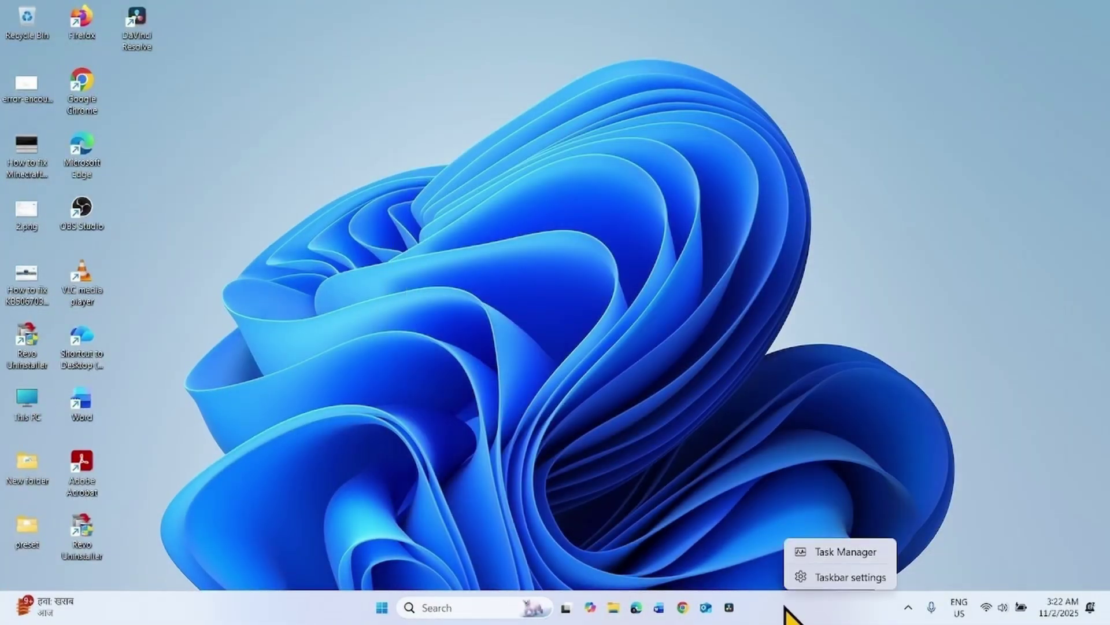
left_click(811, 556)
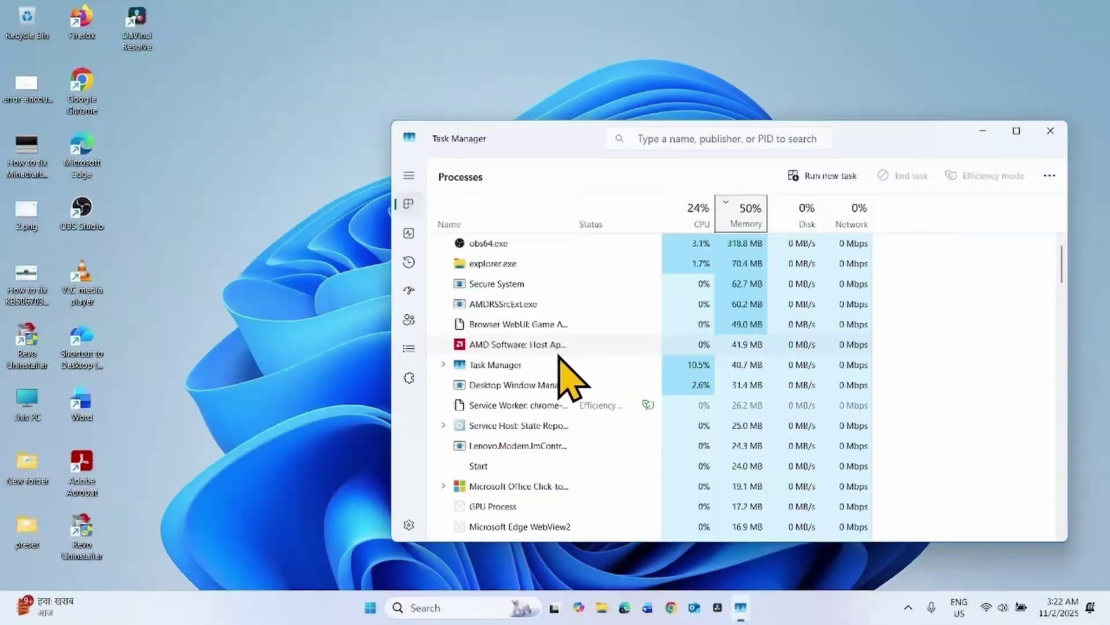
right_click(502, 366)
left_click(544, 397)
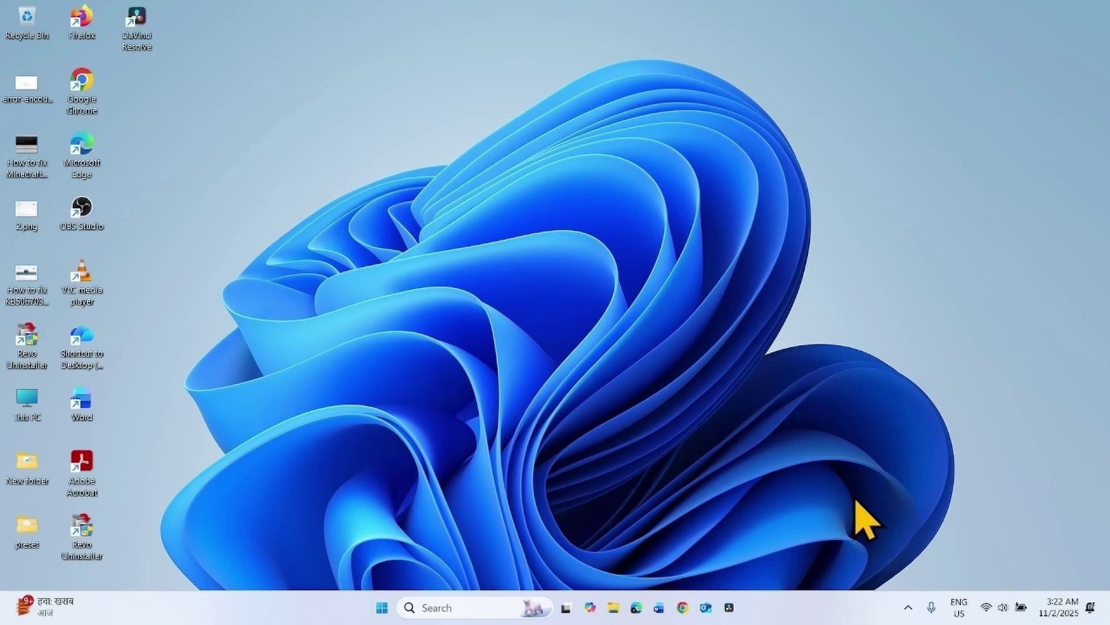
Step: Reopen Task Manager, move its window higher, and close it via the taskbar jump list
right_click(800, 617)
left_click(824, 552)
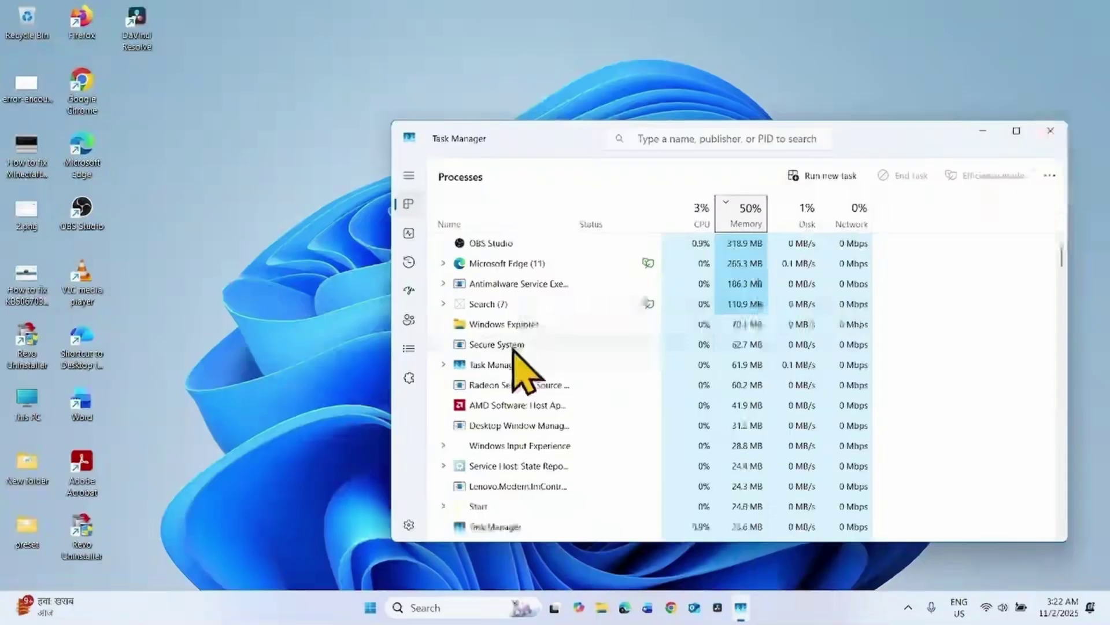
right_click(493, 368)
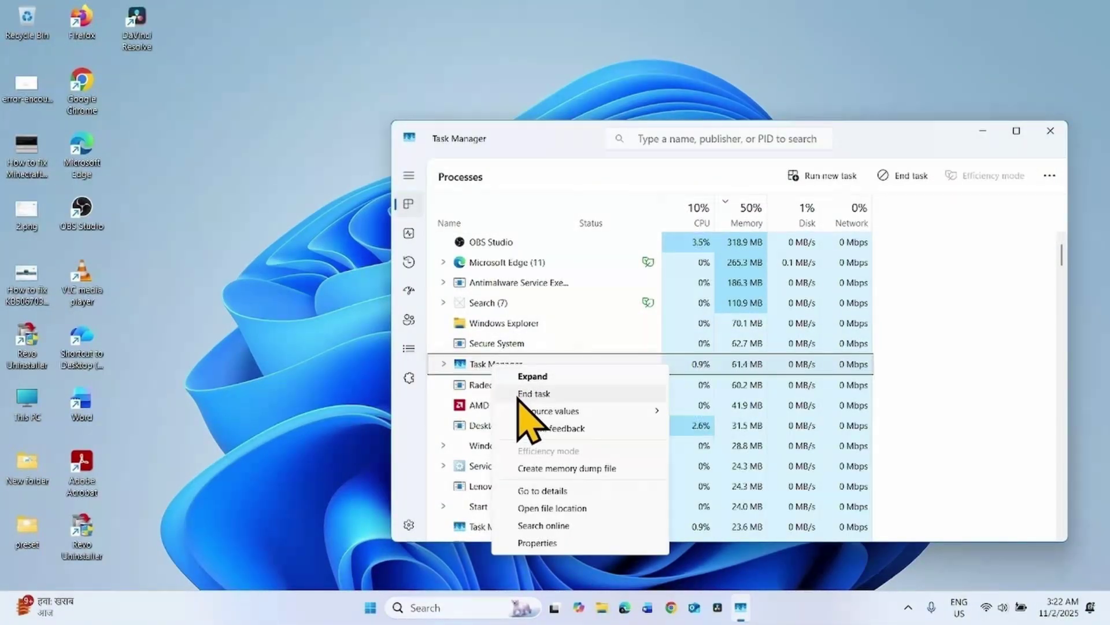
right_click(741, 607)
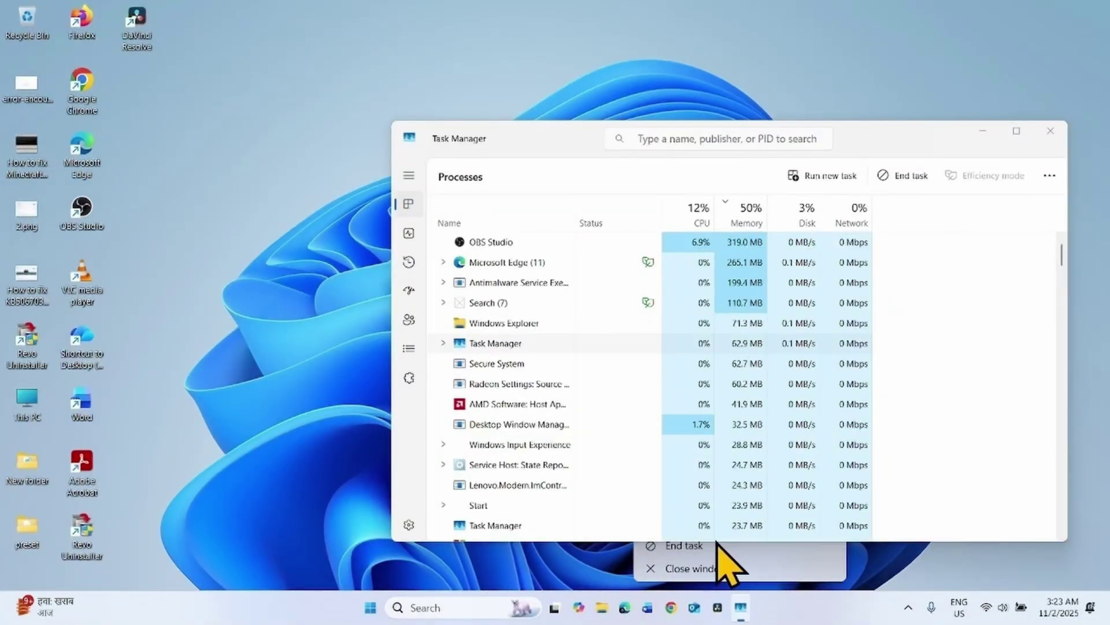
left_click_drag(855, 139, 855, 67)
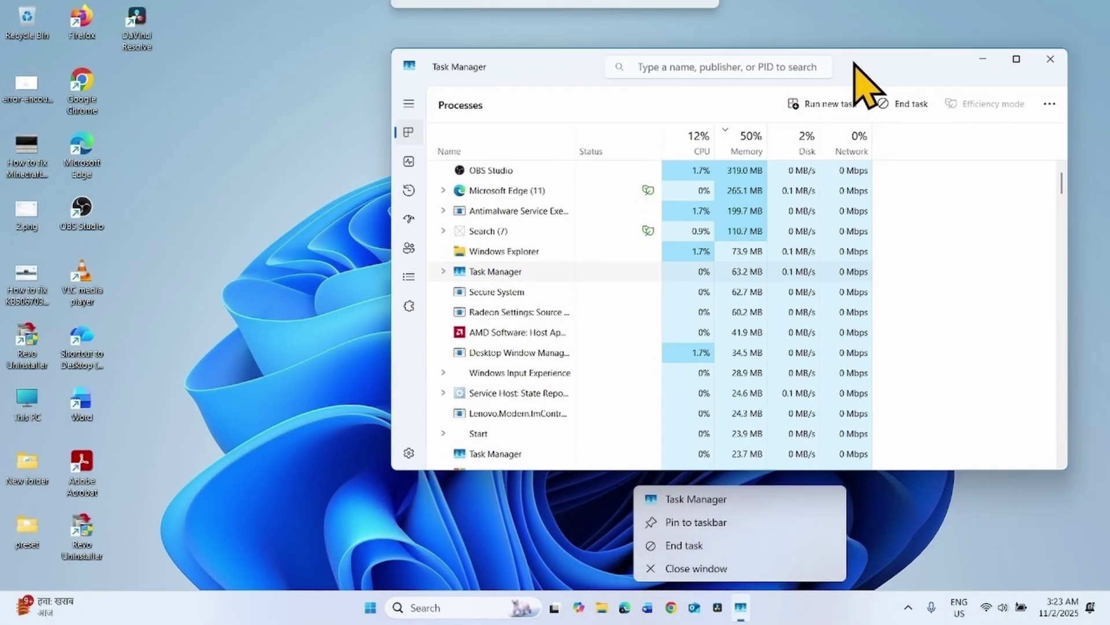
left_click(699, 568)
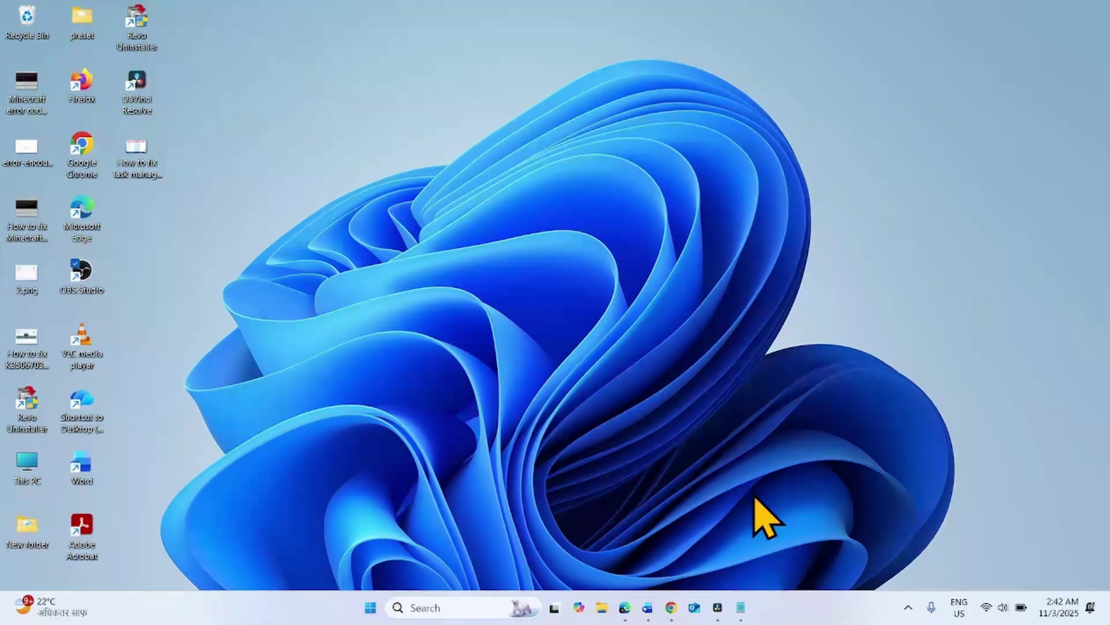
Step: Reopen Task Manager and narrow its window by dragging the left edge rightward
right_click(794, 617)
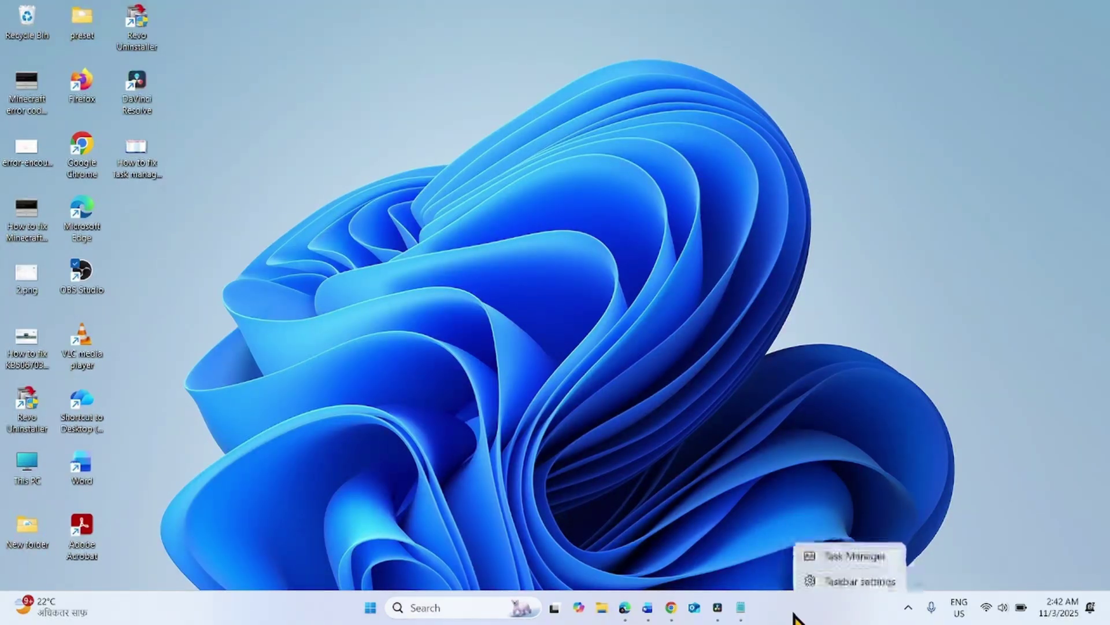
left_click(822, 553)
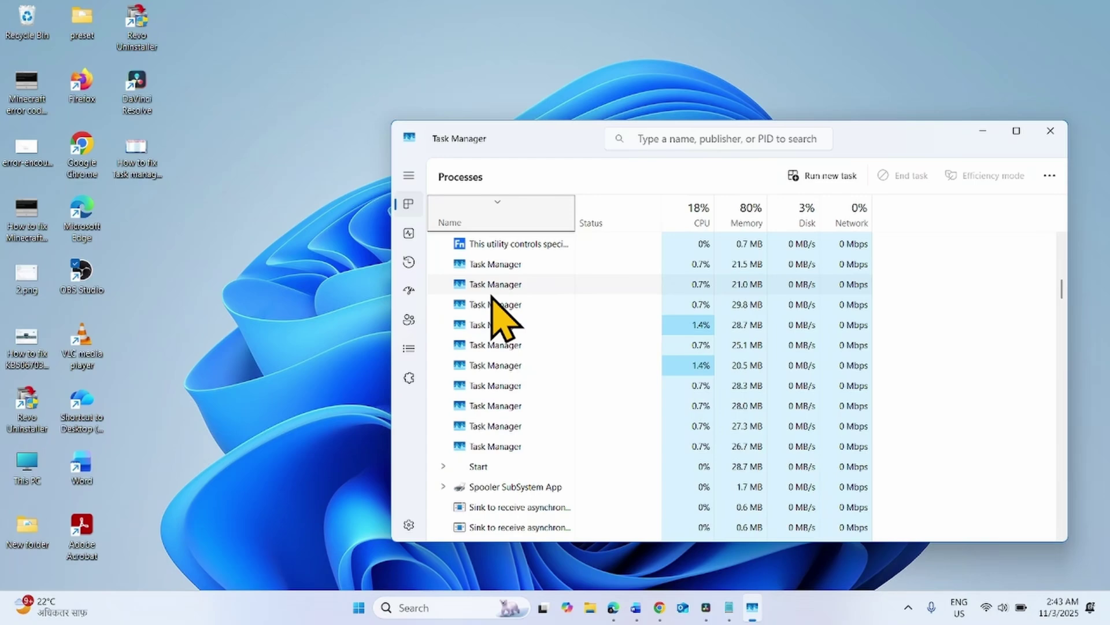
left_click_drag(392, 297, 604, 277)
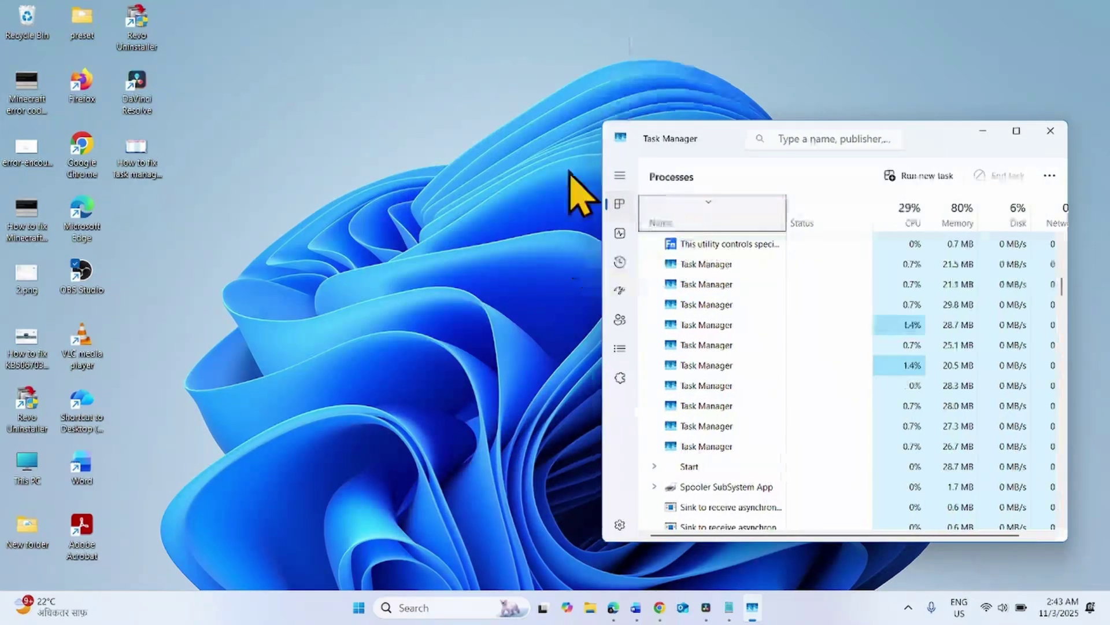
Step: Search for 'cmd' and run Command Prompt as administrator
left_click(421, 607)
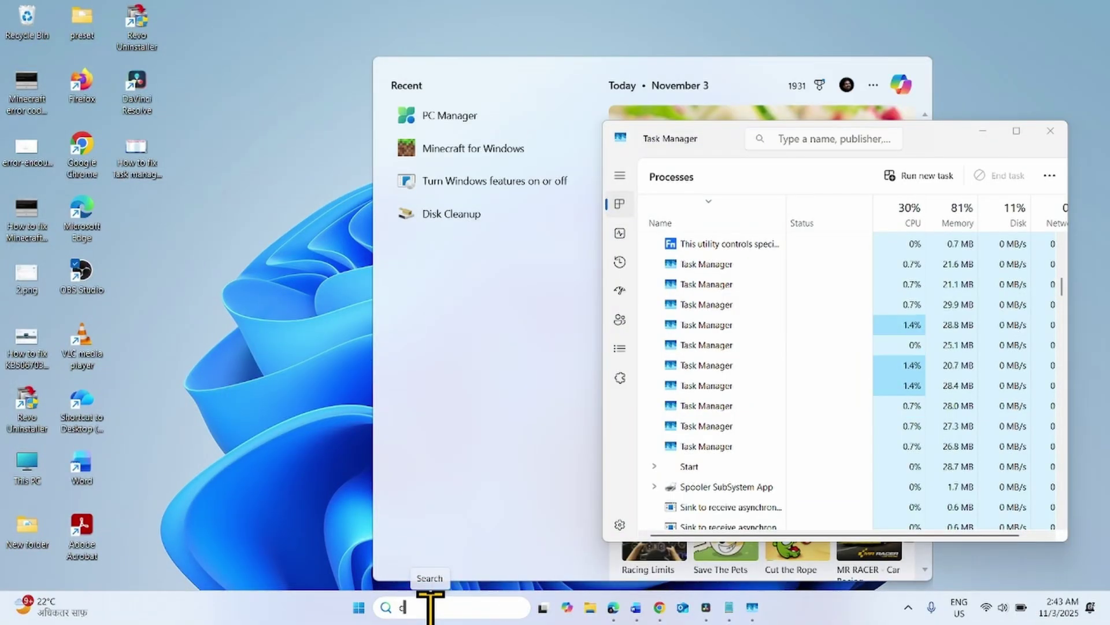
type("cmd")
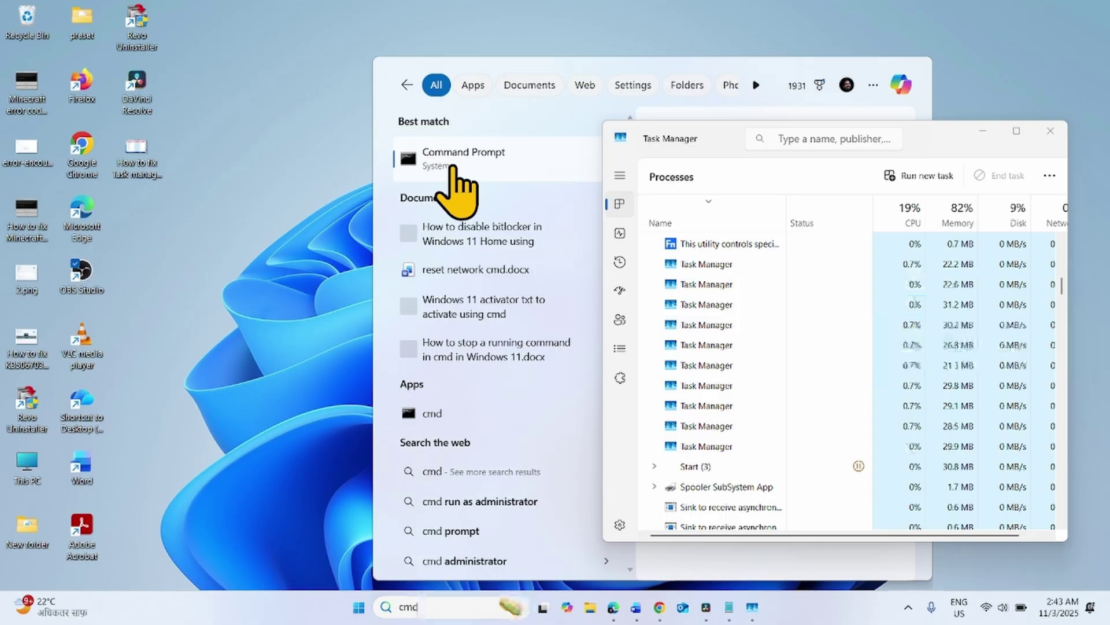
right_click(453, 169)
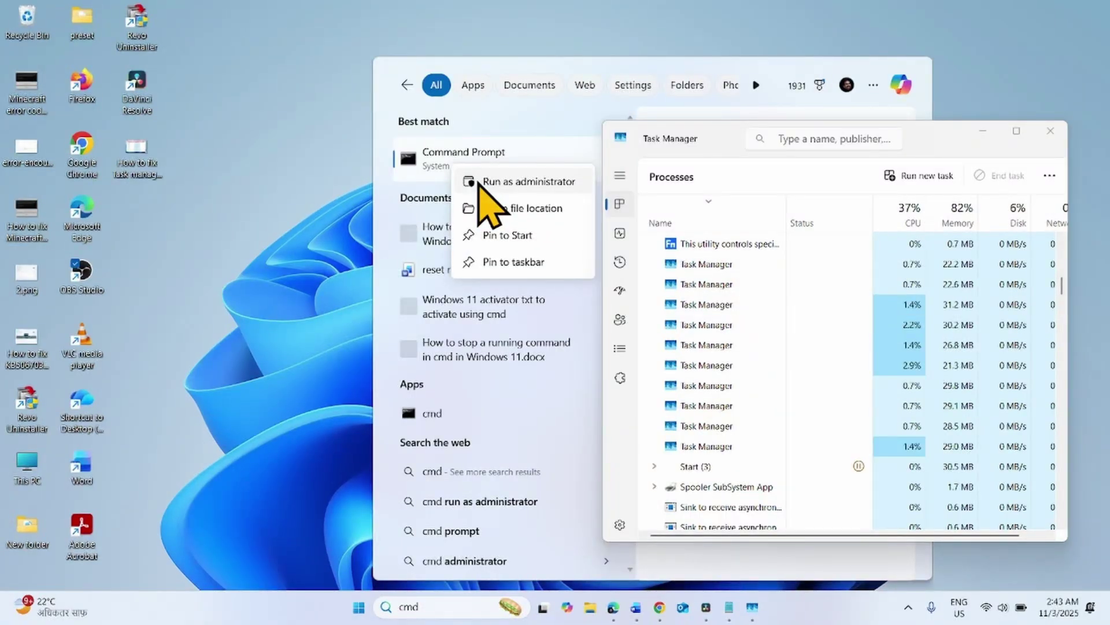
left_click(480, 181)
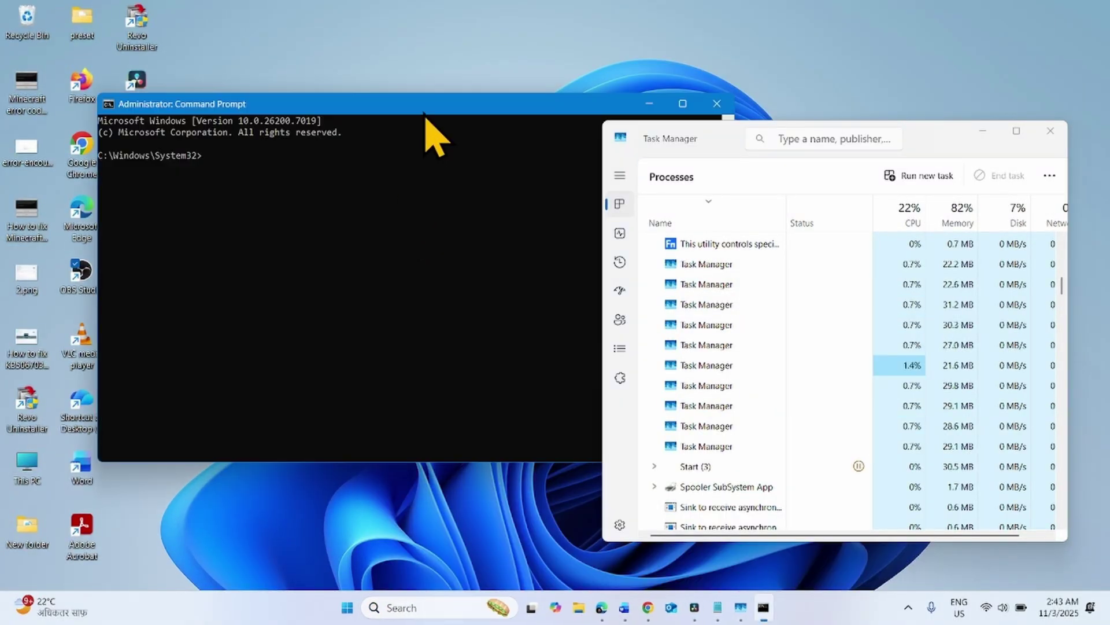
Step: Move Command Prompt to the upper left and bring Notepad forward, minimizing Task Manager
left_click_drag(420, 109, 368, 71)
mouse_move(599, 104)
left_mouse_down()
mouse_move(686, 93)
mouse_move(590, 103)
left_mouse_up()
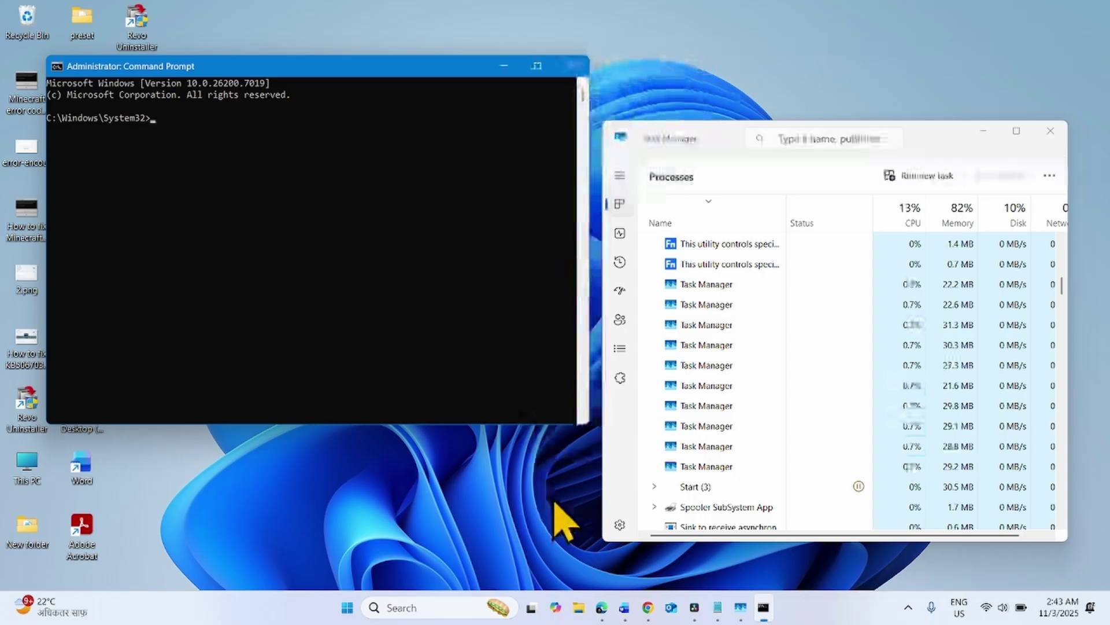
left_click(718, 609)
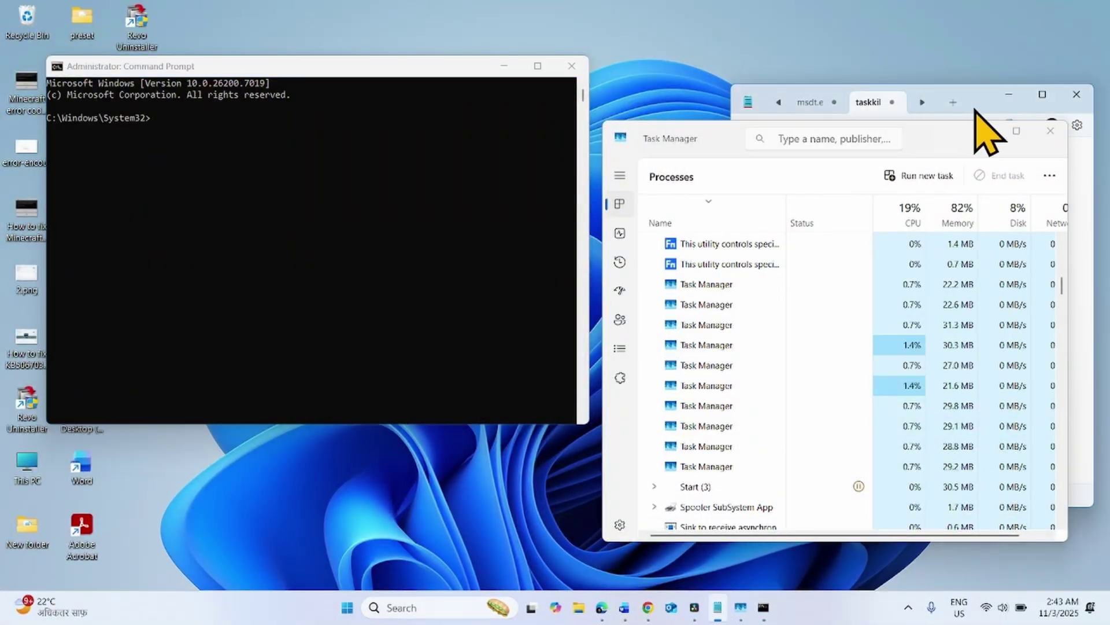
left_click(985, 131)
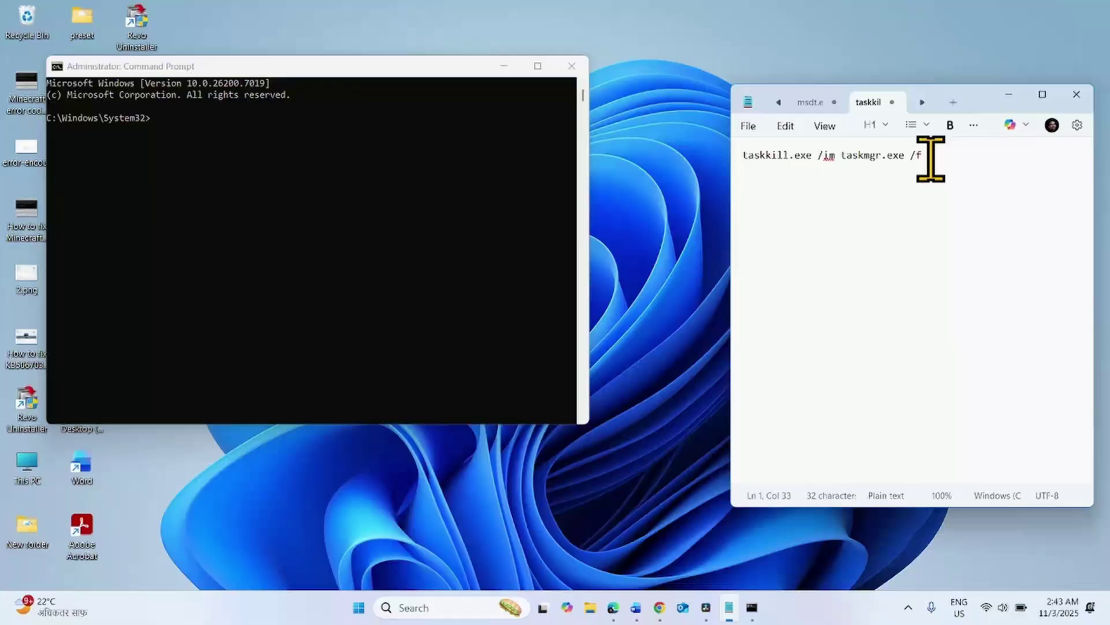
Step: Copy the line 'taskkill.exe /im taskmgr.exe /f' from Notepad and minimize Notepad
left_click_drag(931, 159, 727, 155)
right_click(751, 157)
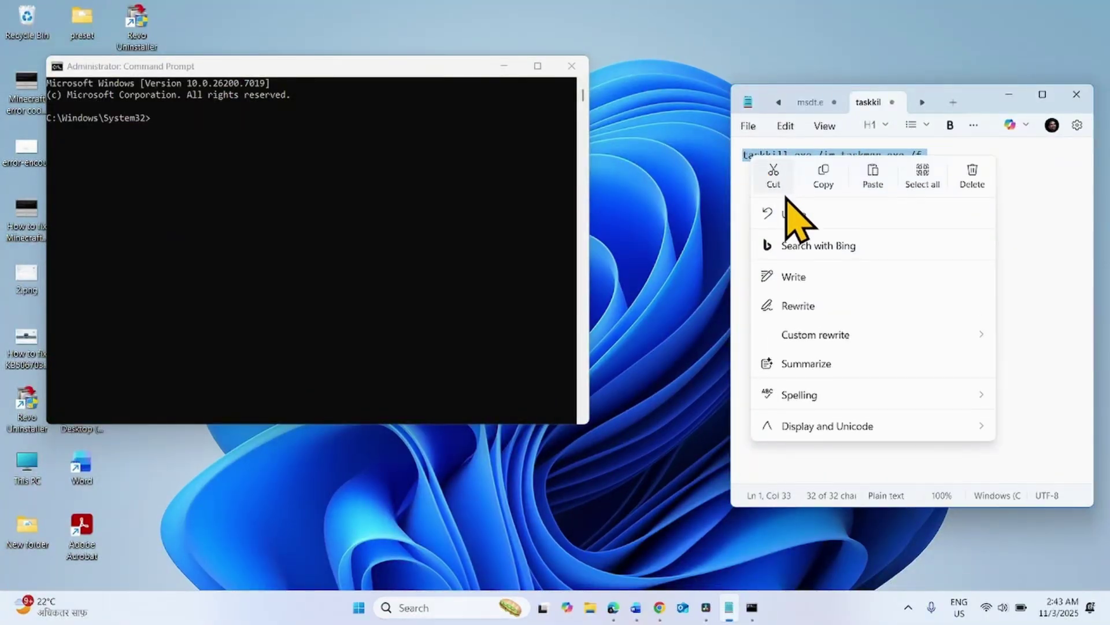
left_click(838, 174)
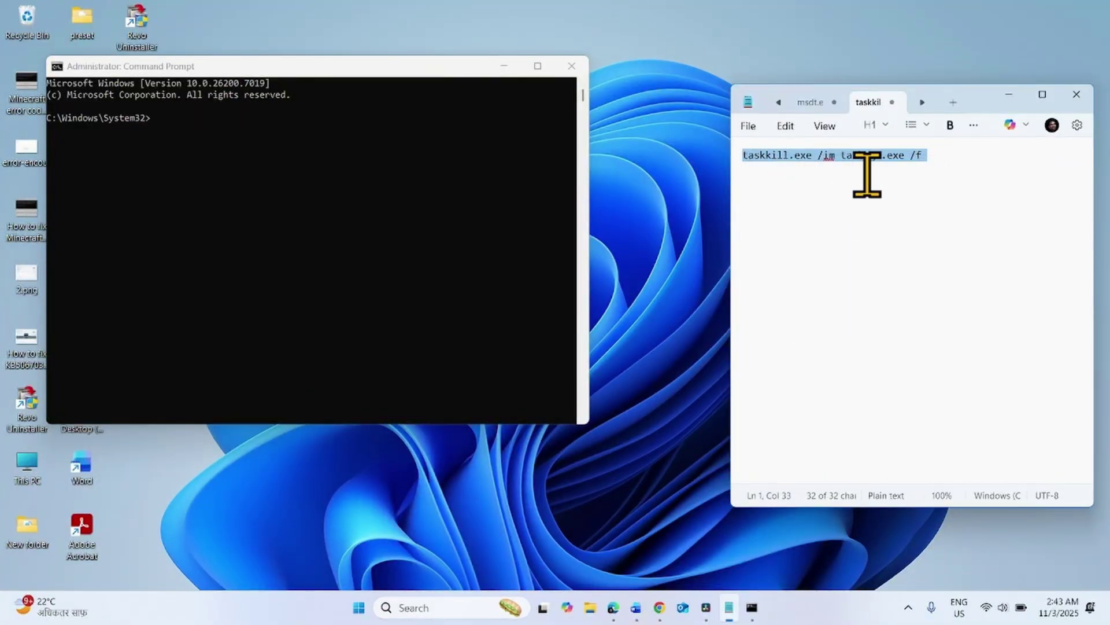
left_click(1018, 96)
left_click(907, 608)
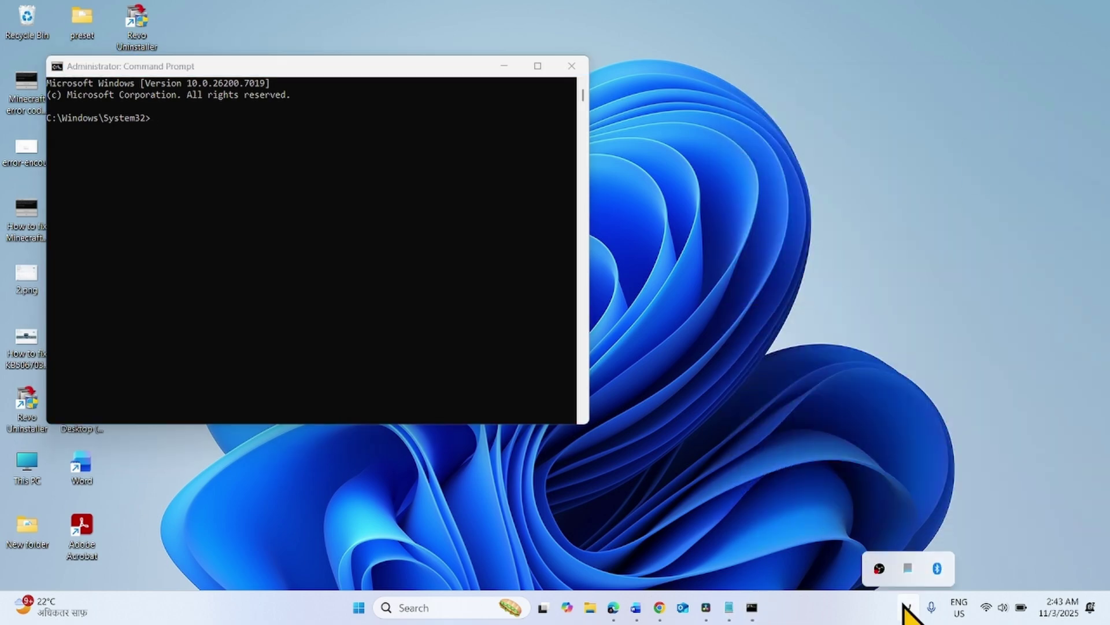
Step: Reopen Task Manager from the tray, then paste and run taskkill.exe /im taskmgr.exe /f in Command Prompt
left_click(905, 561)
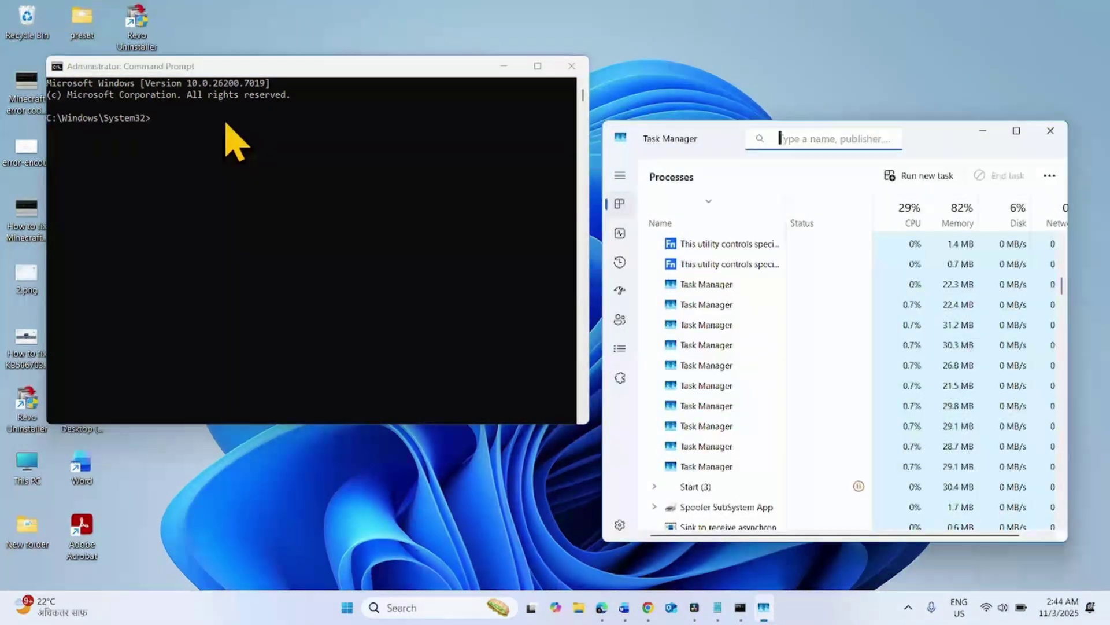
left_click(181, 119)
key("ctrl+v")
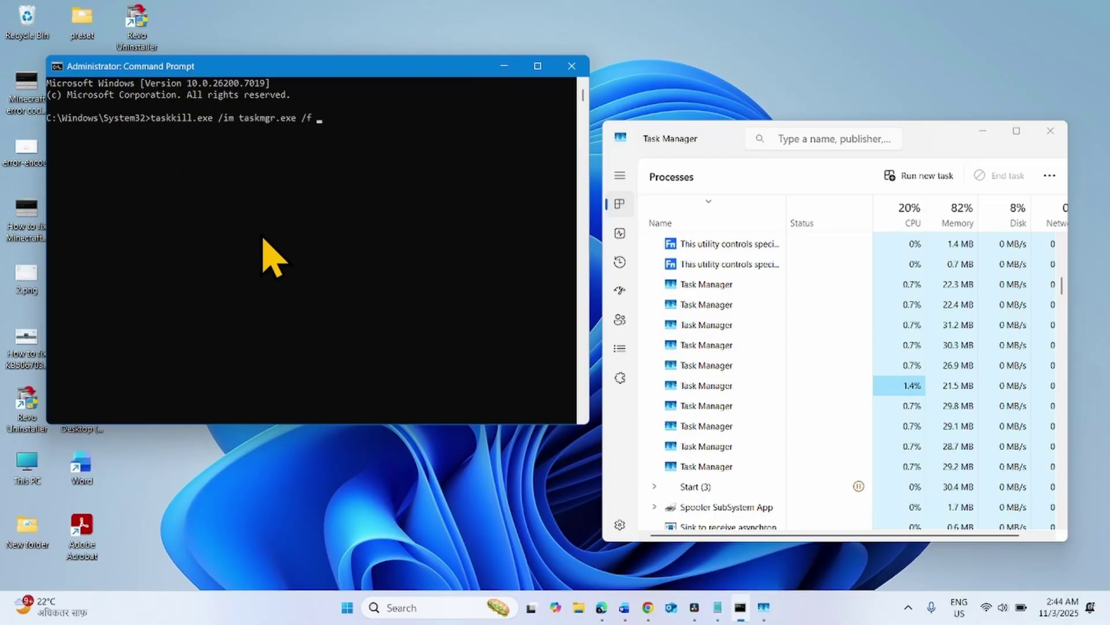
key("Return")
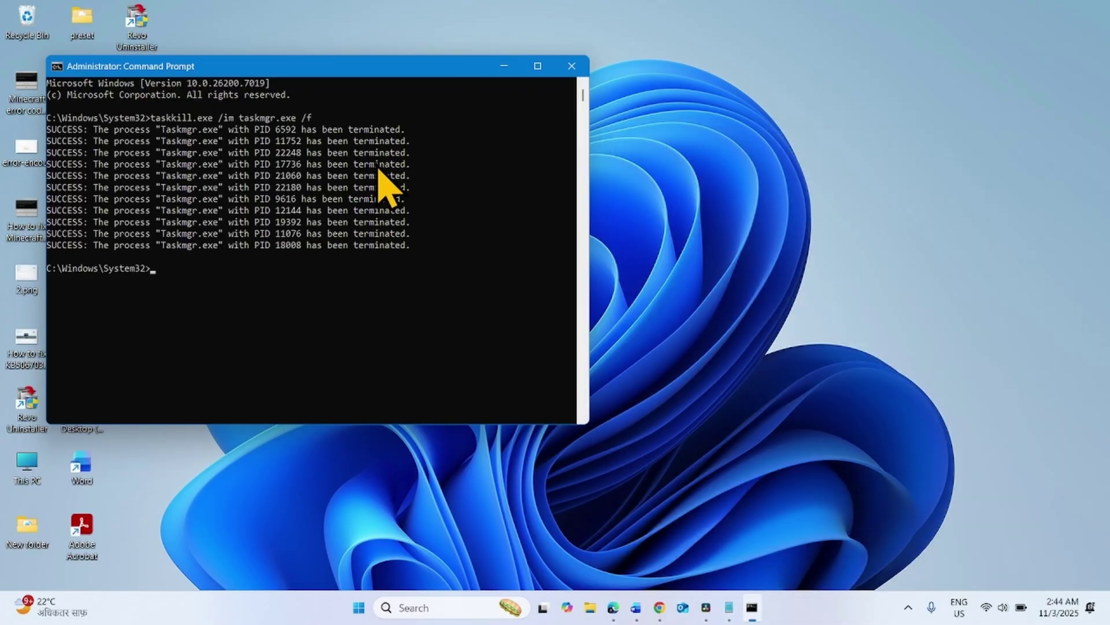